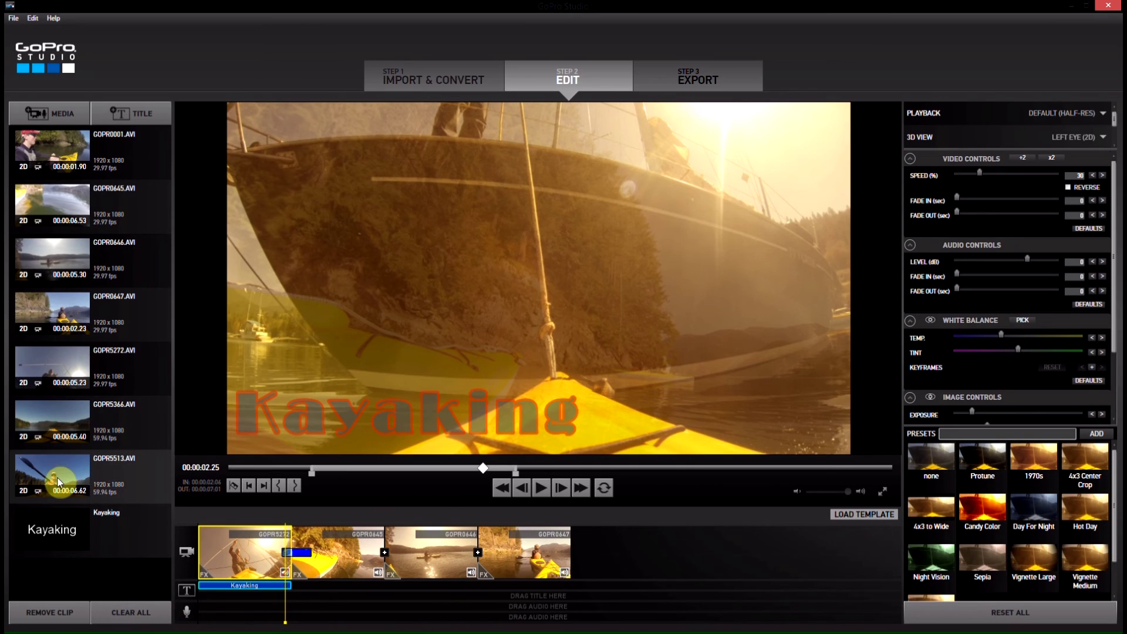
Move GOPR5513.AVI above GOPR5366.AVI in the media list and drop it onto the end of the timeline.
left_click_drag(69, 470, 41, 436)
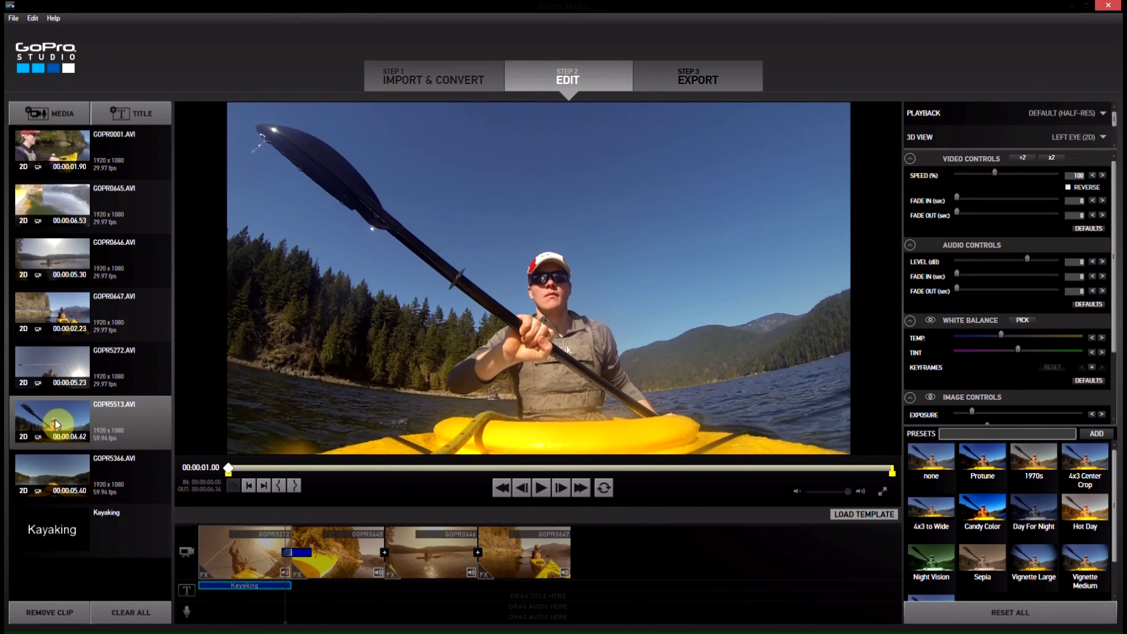
mouse_move(60, 425)
left_mouse_down()
mouse_move(272, 452)
mouse_move(586, 558)
left_mouse_up()
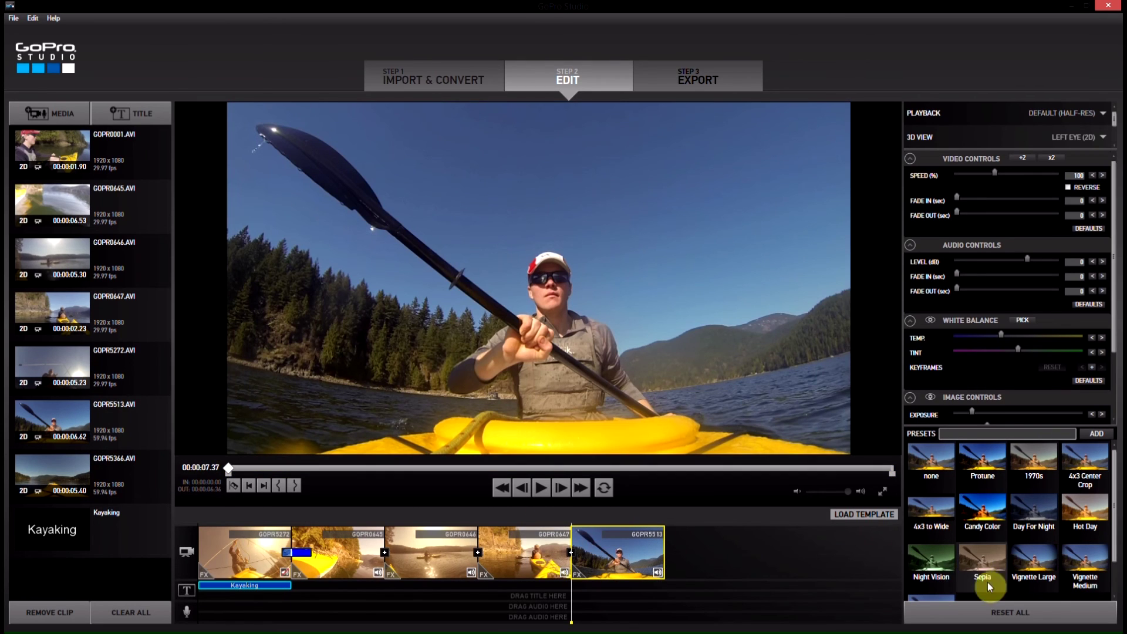
Preview GOPR0647, then select the newly added GOPR5513 clip on the timeline.
left_click(514, 564)
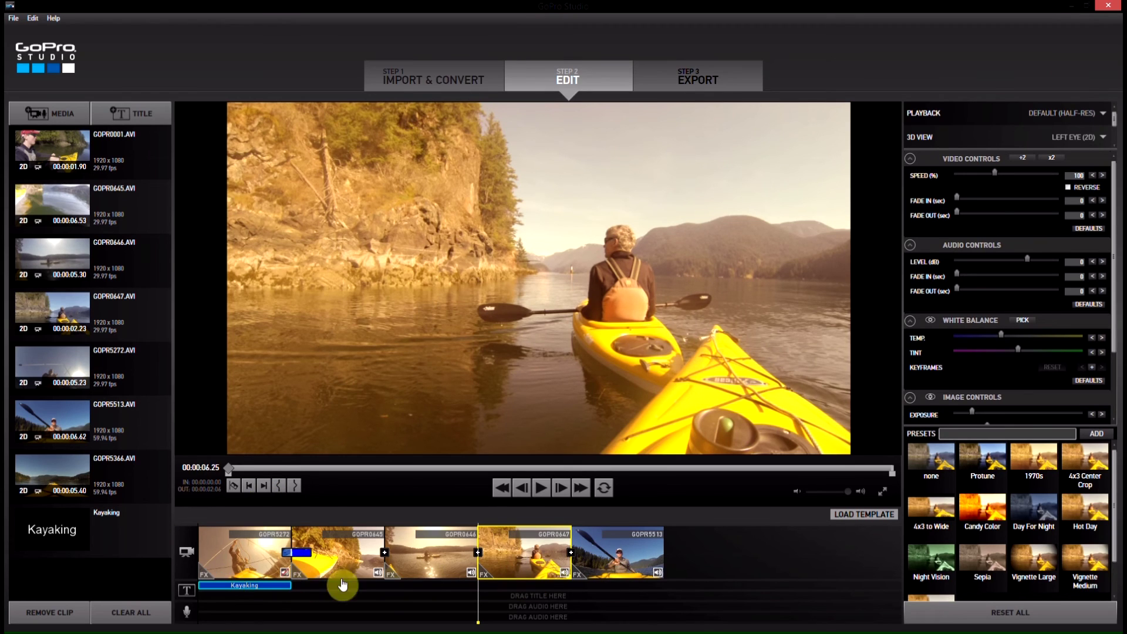
left_click(338, 560)
left_click(619, 559)
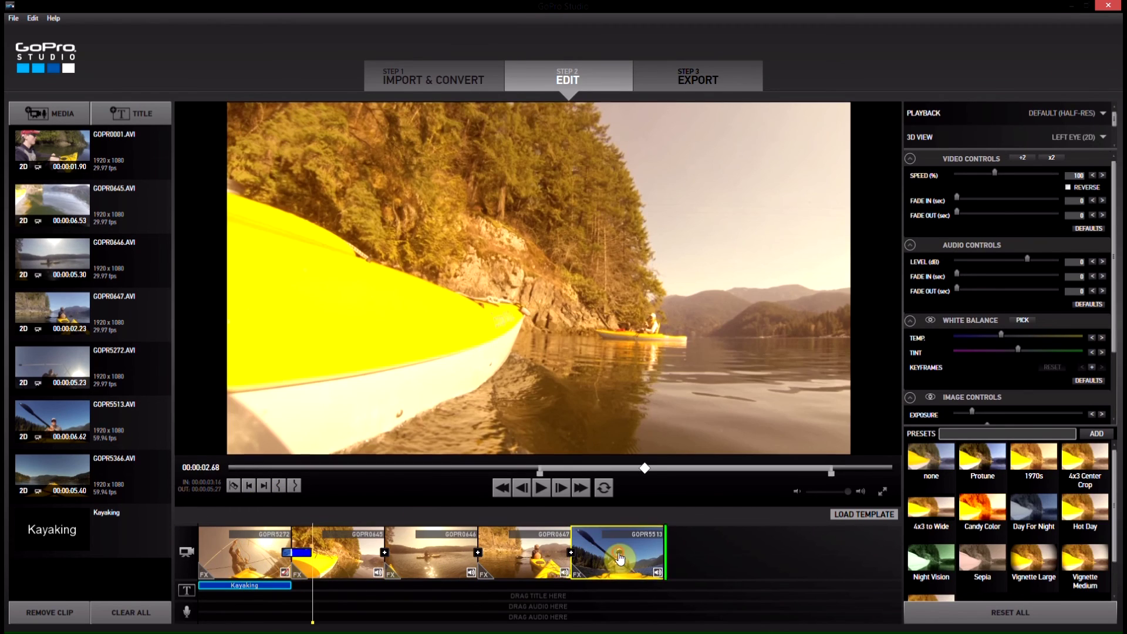
Try the Hot Day preset on GOPR5513, remove it, then play and position the playhead for splitting.
left_click(1085, 508)
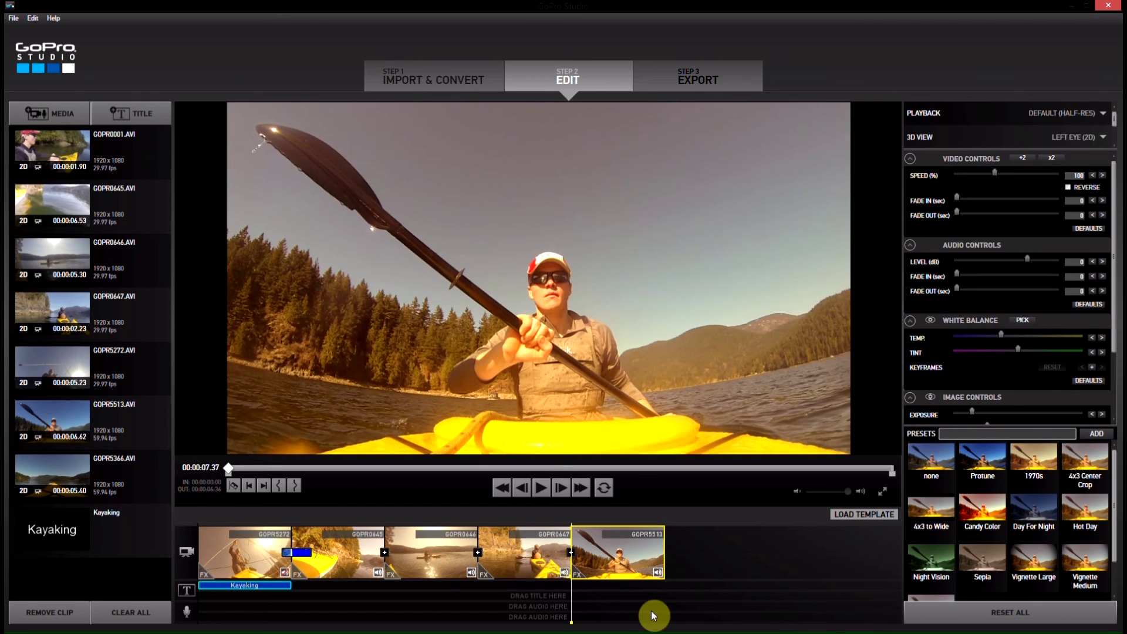
left_click(609, 569)
key("space")
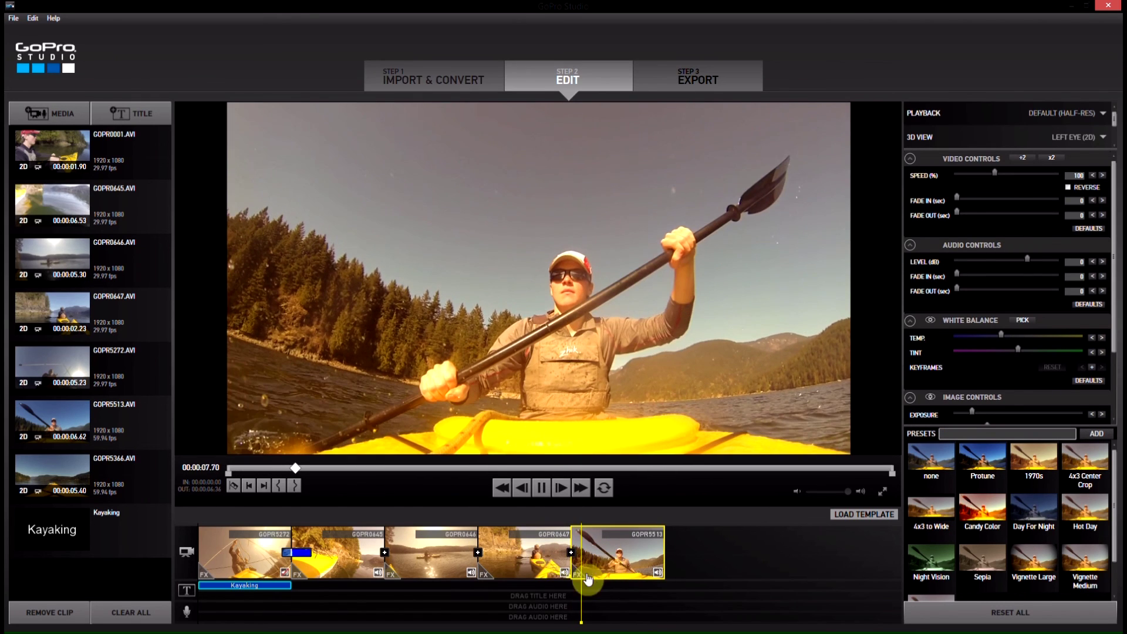
left_click_drag(580, 627, 595, 627)
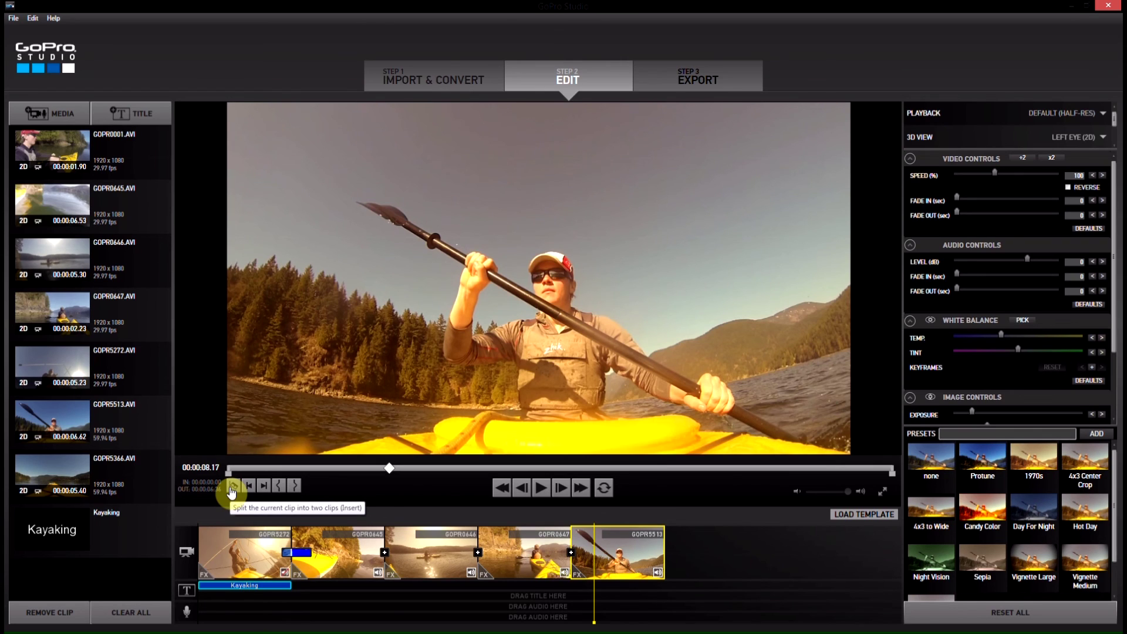
Split GOPR5513 into two at the playhead and stop playback.
left_click(233, 487)
left_click(615, 542)
left_click(684, 573)
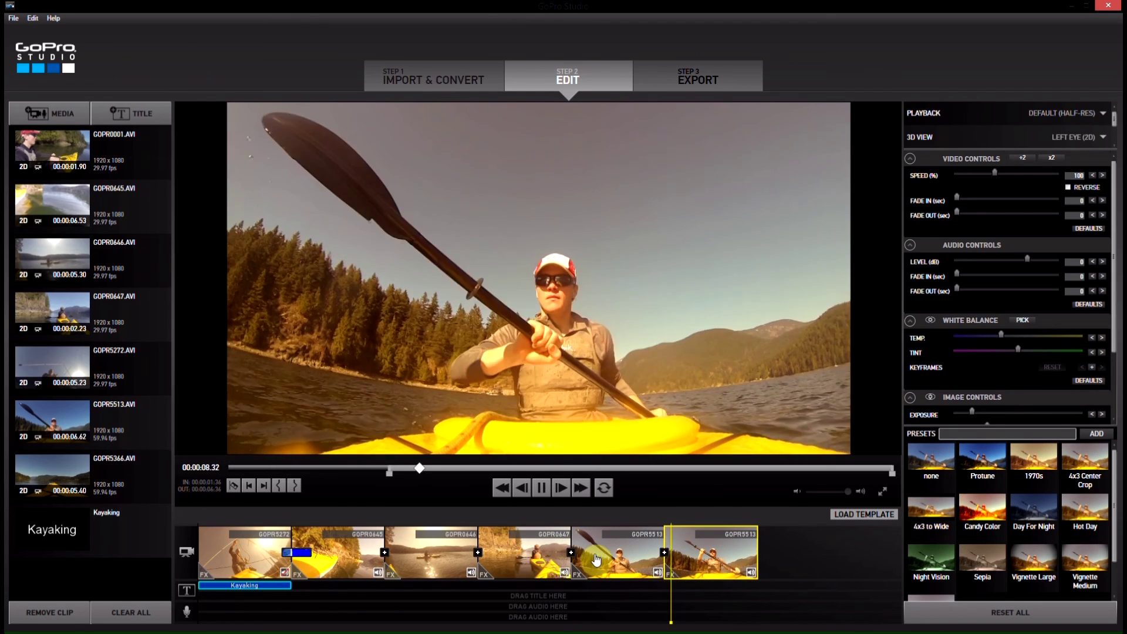
key("space")
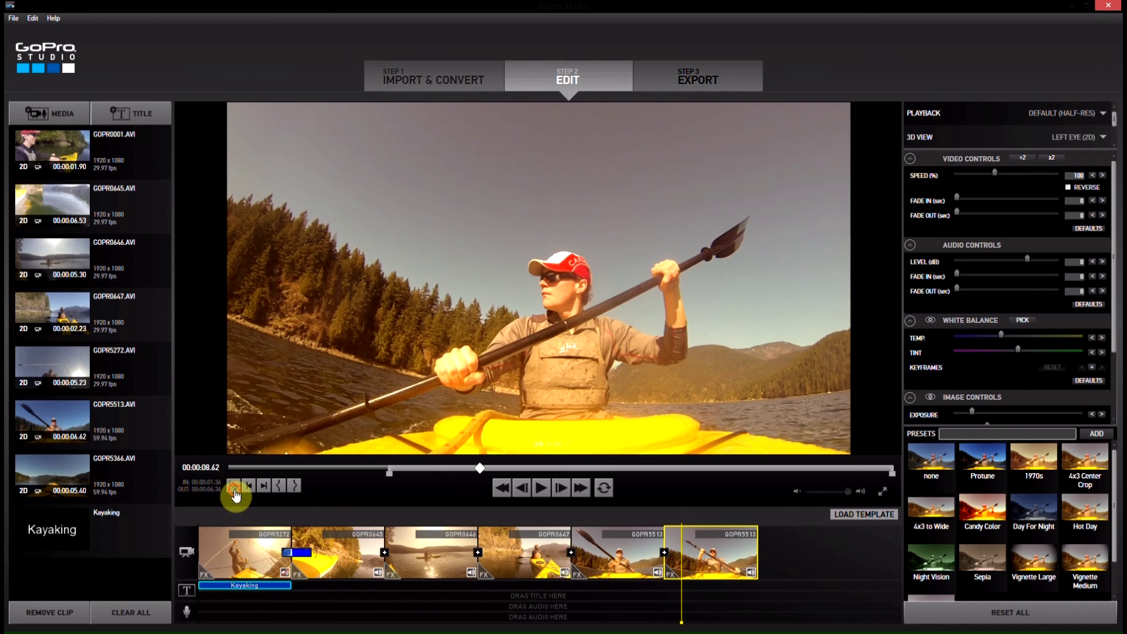
Split the second half again to make three GOPR5513 parts.
left_click(233, 486)
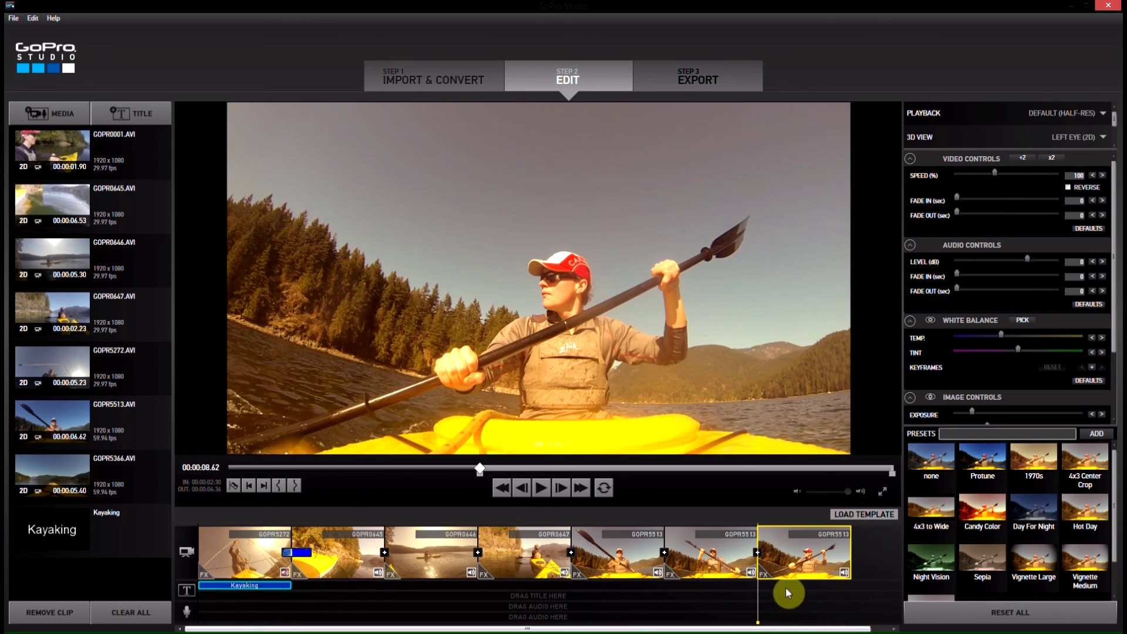
left_click(566, 525)
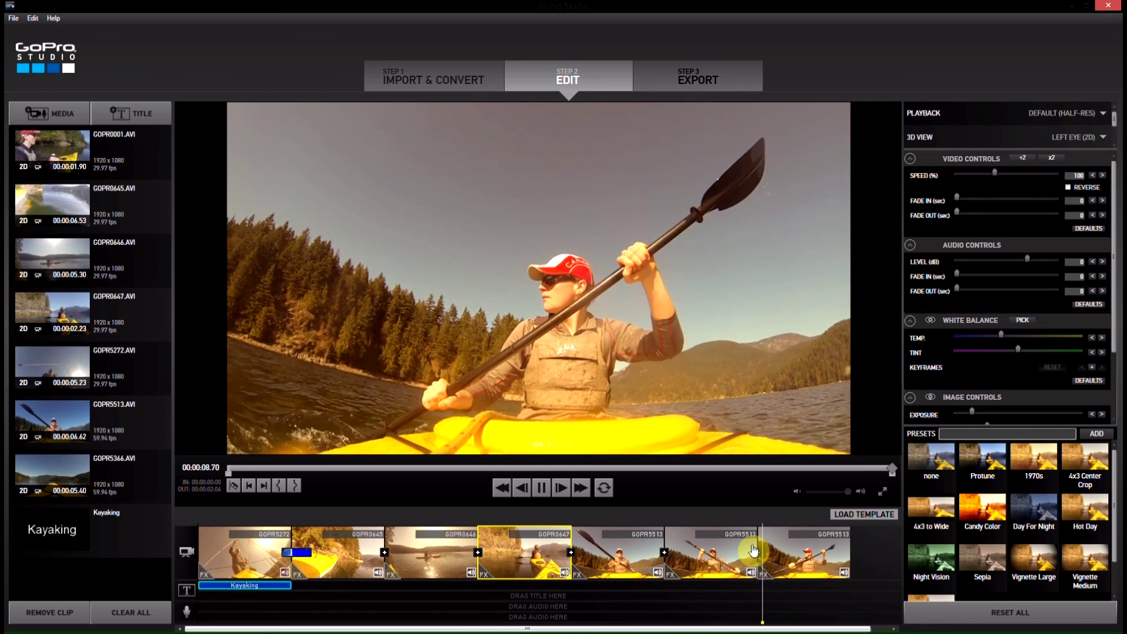
left_click(766, 567)
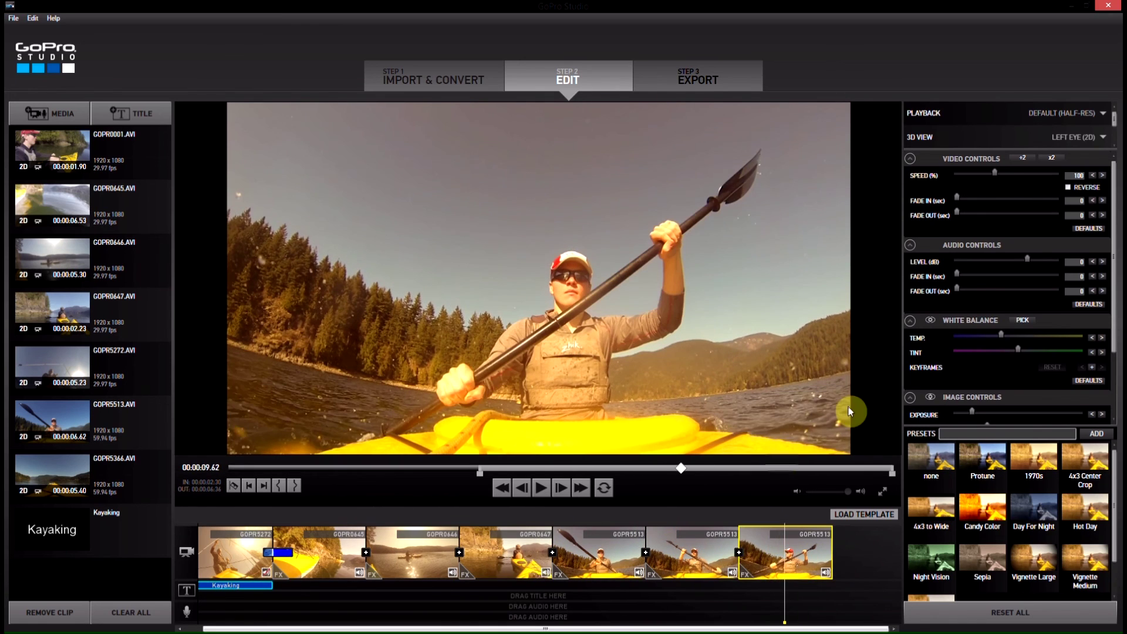
Select the middle GOPR5513 part and drag its Speed slider lower.
left_click(702, 549)
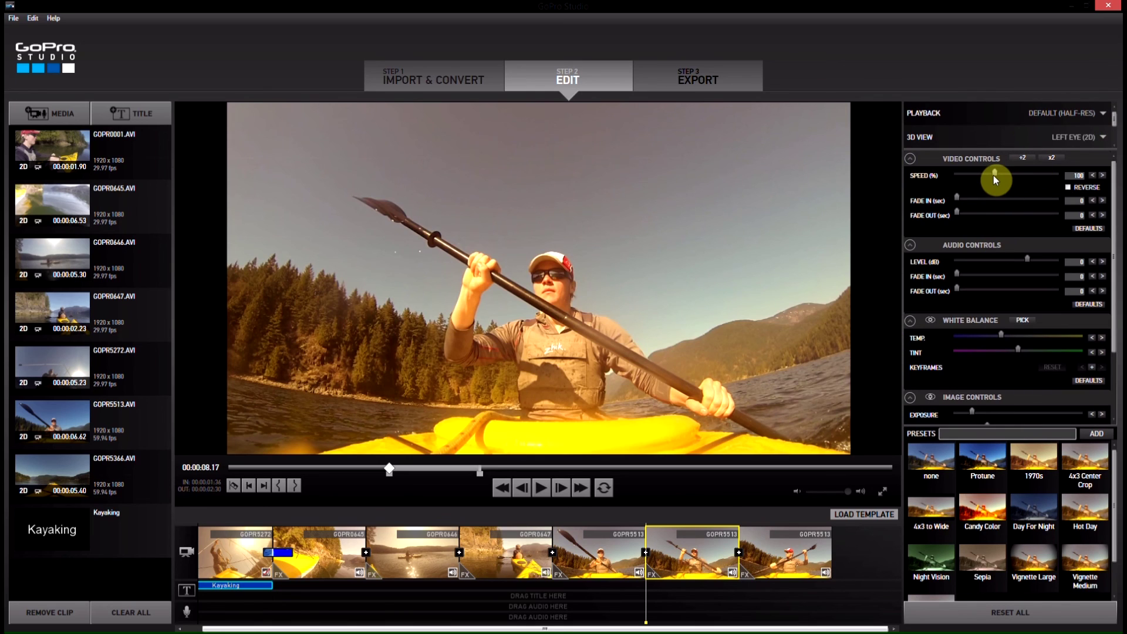
left_click_drag(994, 176, 973, 175)
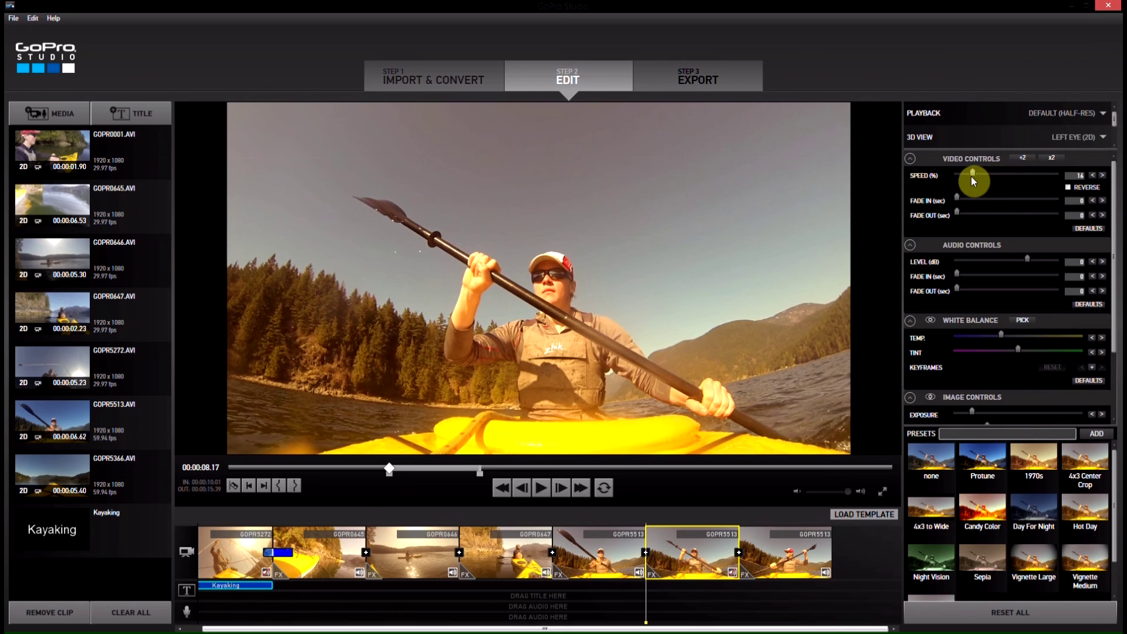
Set the middle part's speed to about 30% and replay it from its start to check.
left_click(1093, 176)
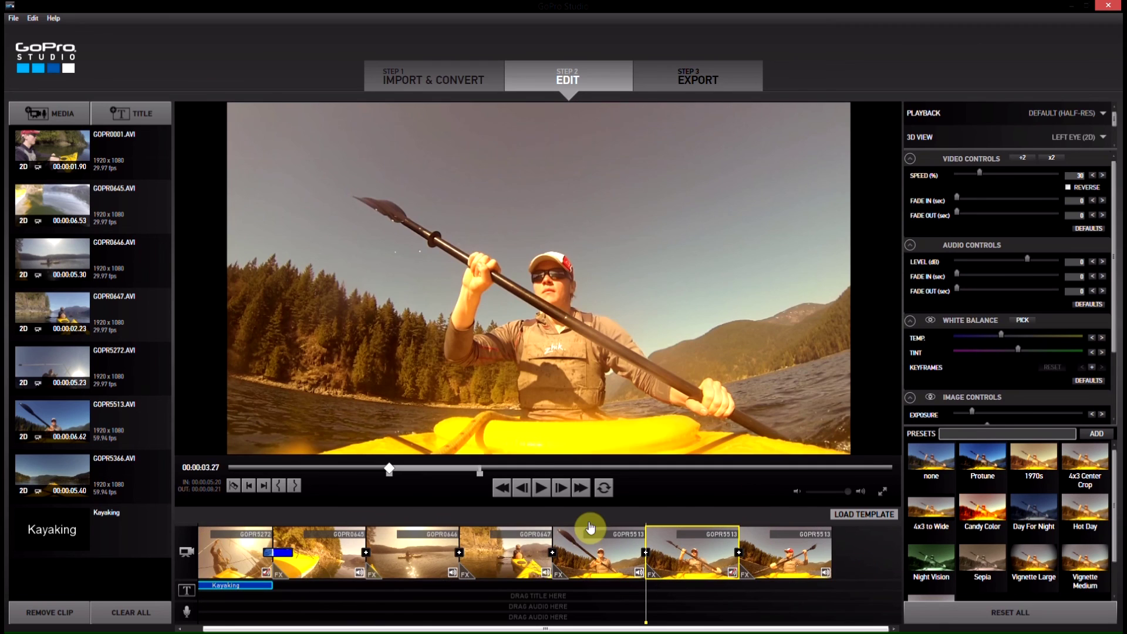
left_click_drag(646, 621, 566, 614)
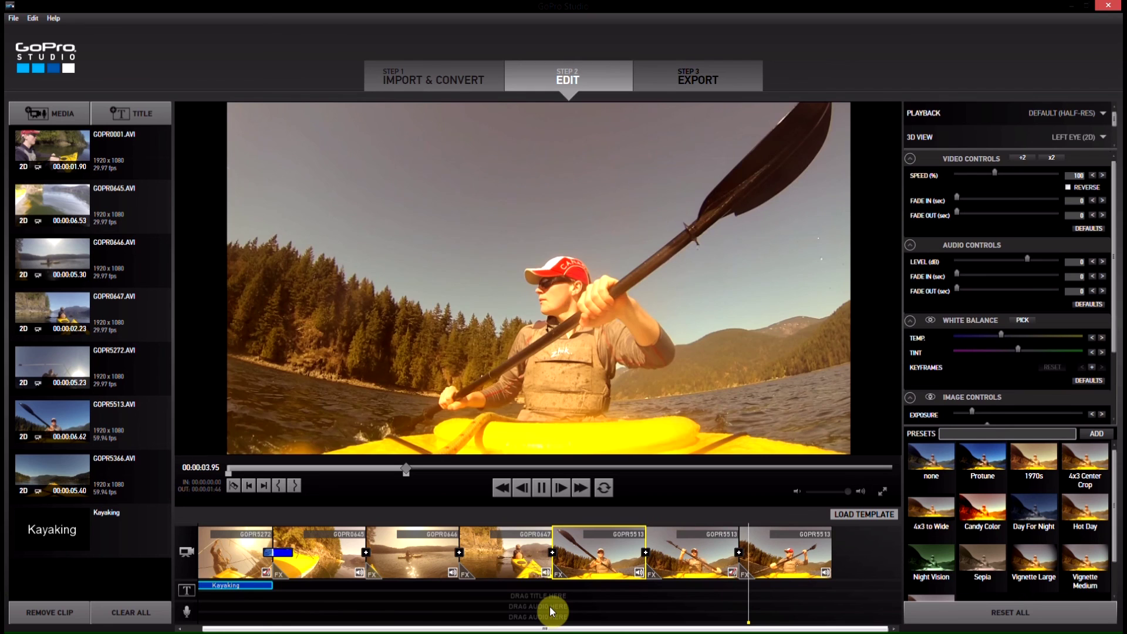
key("space")
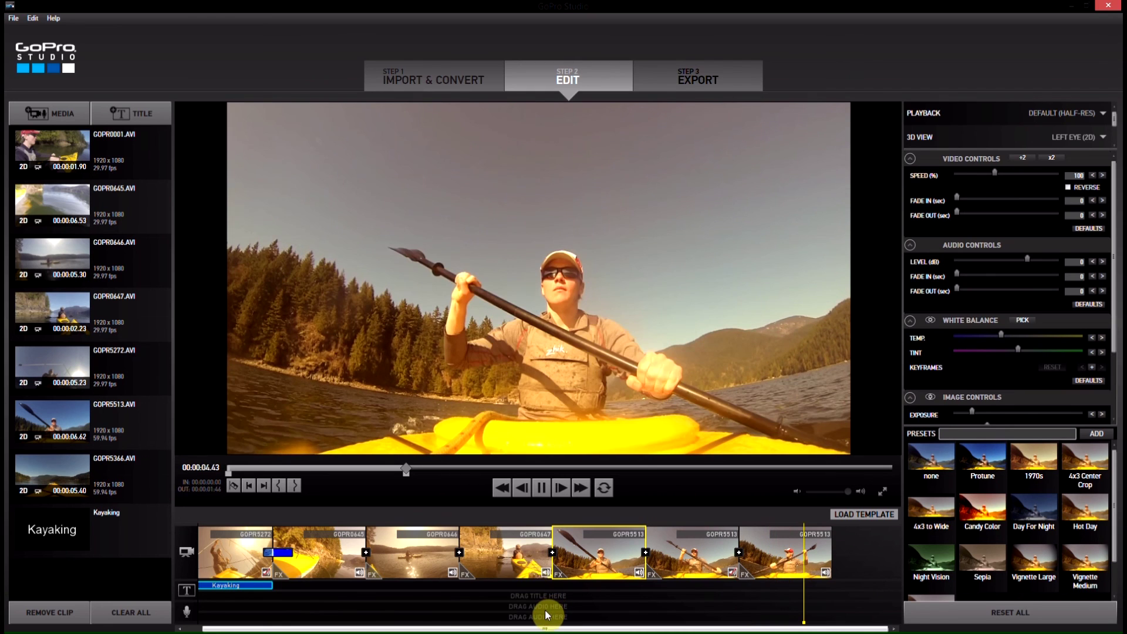
left_click(557, 575)
key("space")
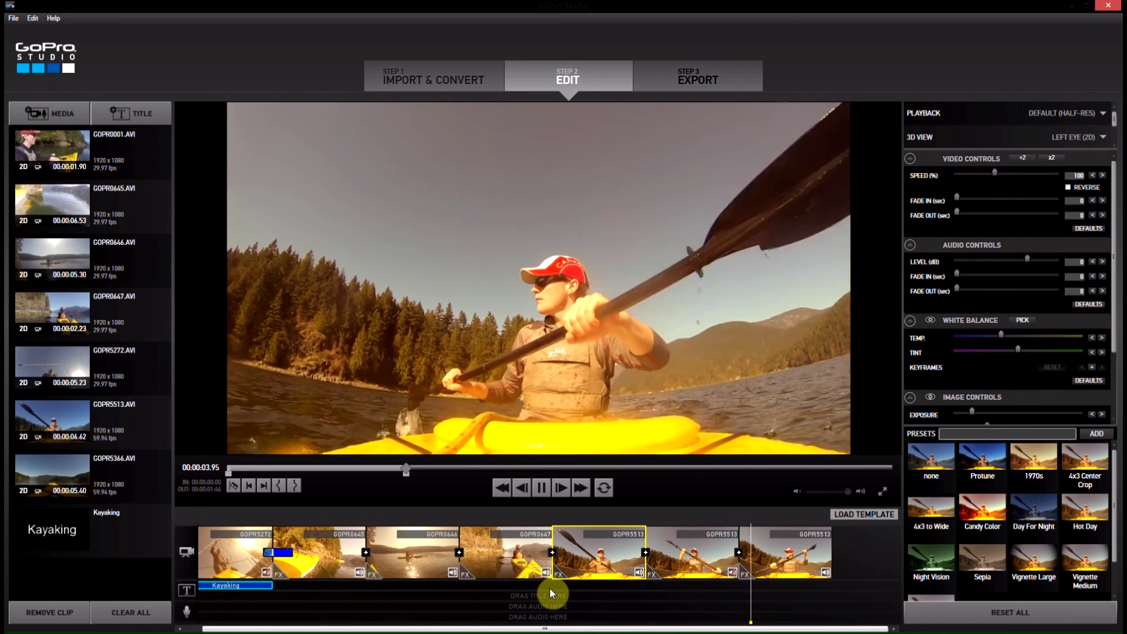
Select the middle GOPR5513 part and enter a new value in its Speed (%) field.
left_click(692, 549)
left_click(1080, 175)
left_click_drag(1079, 175, 1091, 180)
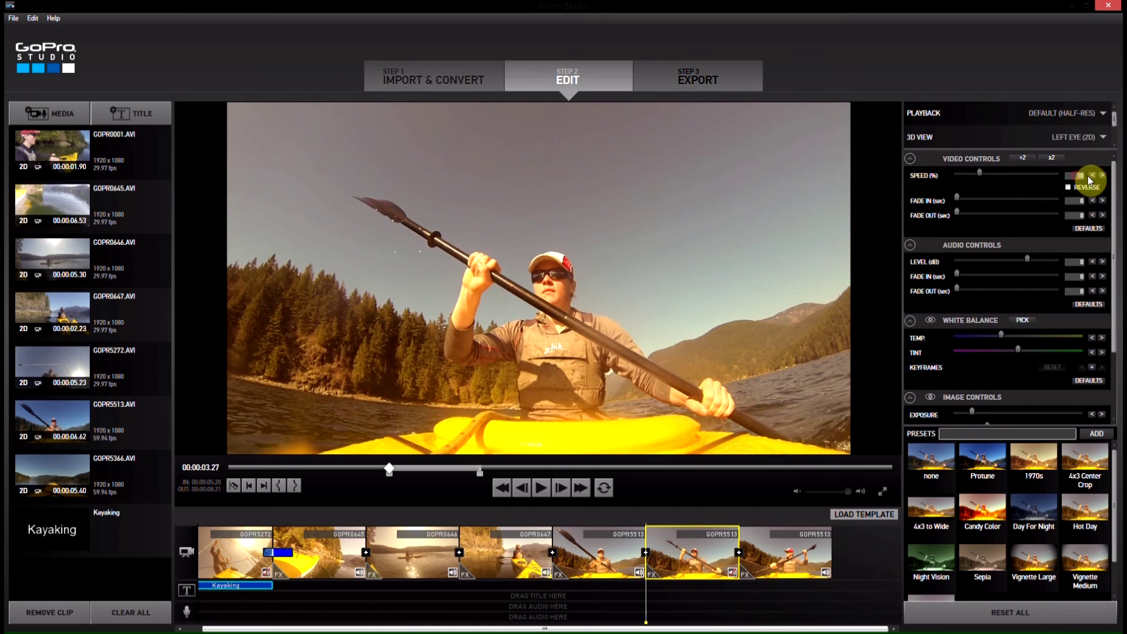
type("530")
key("Return")
left_click(1090, 176)
Drag the speed slider down to 15% and preview from the first GOPR5513 part.
left_click(1086, 175)
left_click_drag(990, 174, 975, 178)
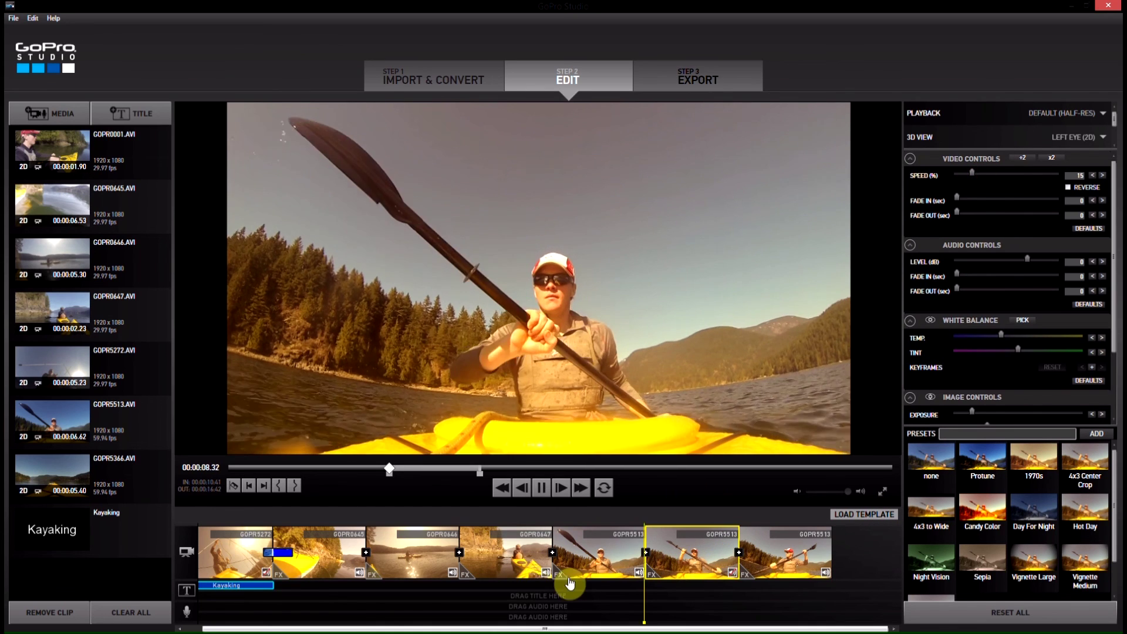
key("space")
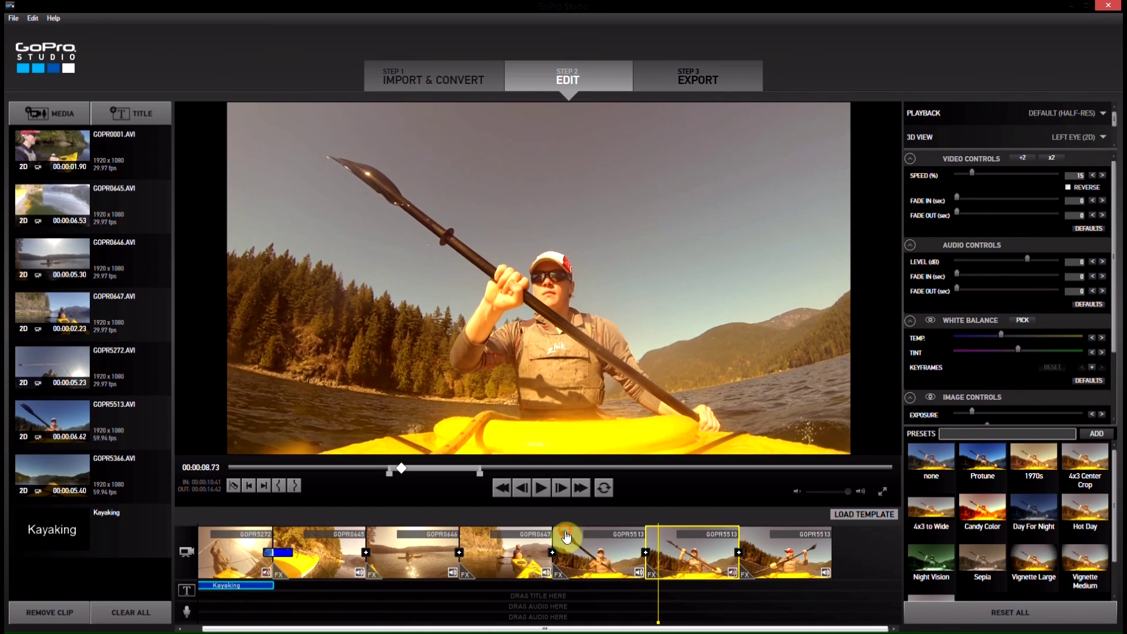
left_click(565, 543)
key("space")
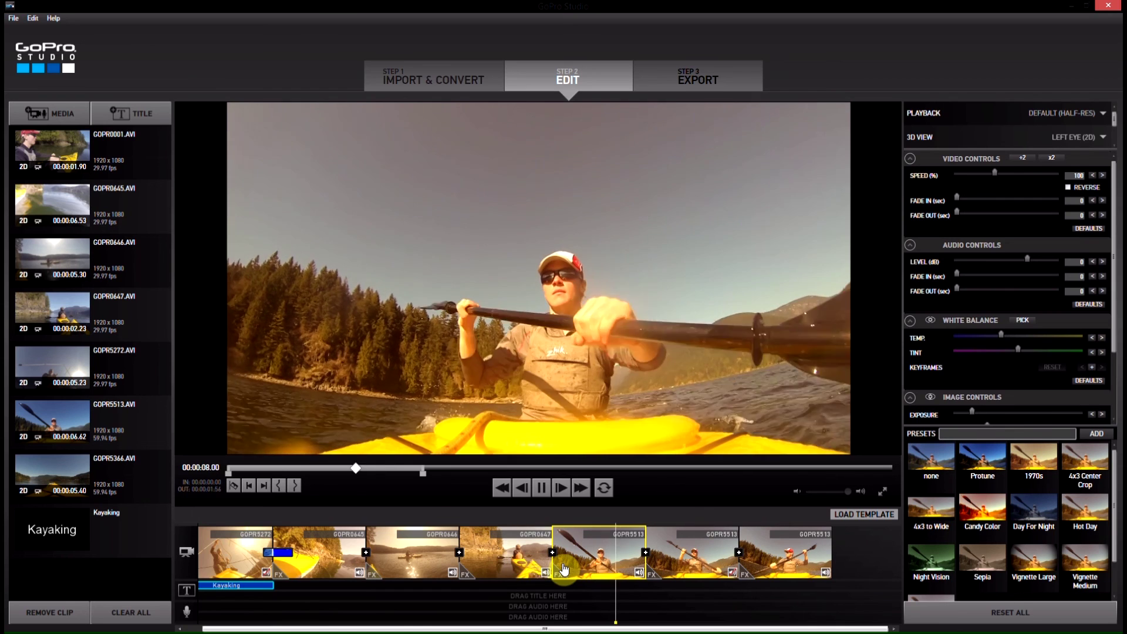